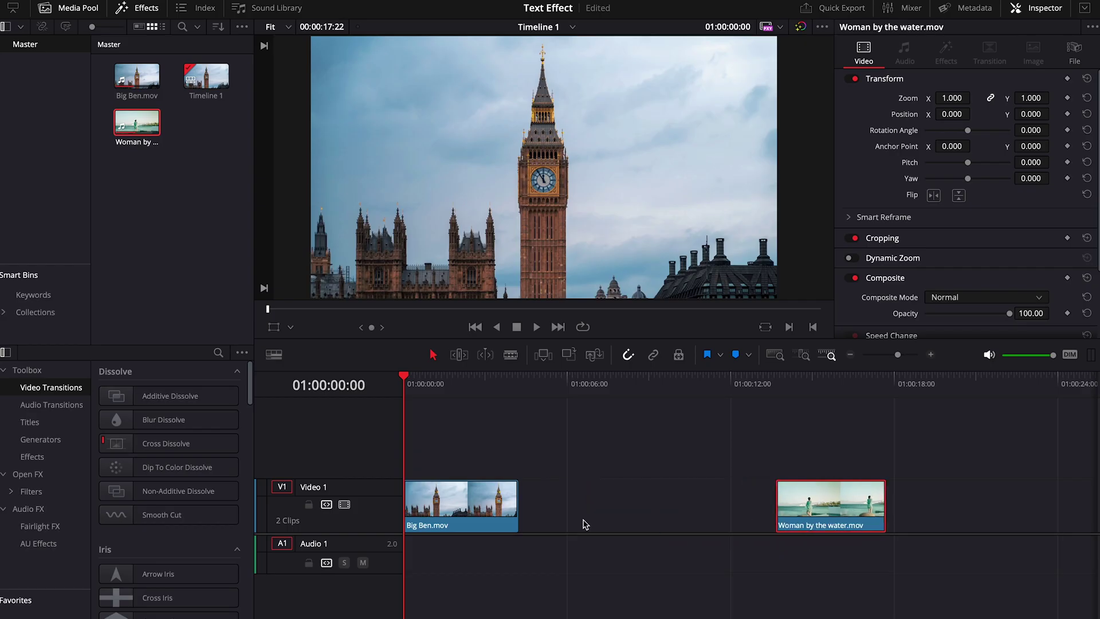
Paste a duplicate of the Big Ben clip right after the original on the timeline.
left_click(467, 513)
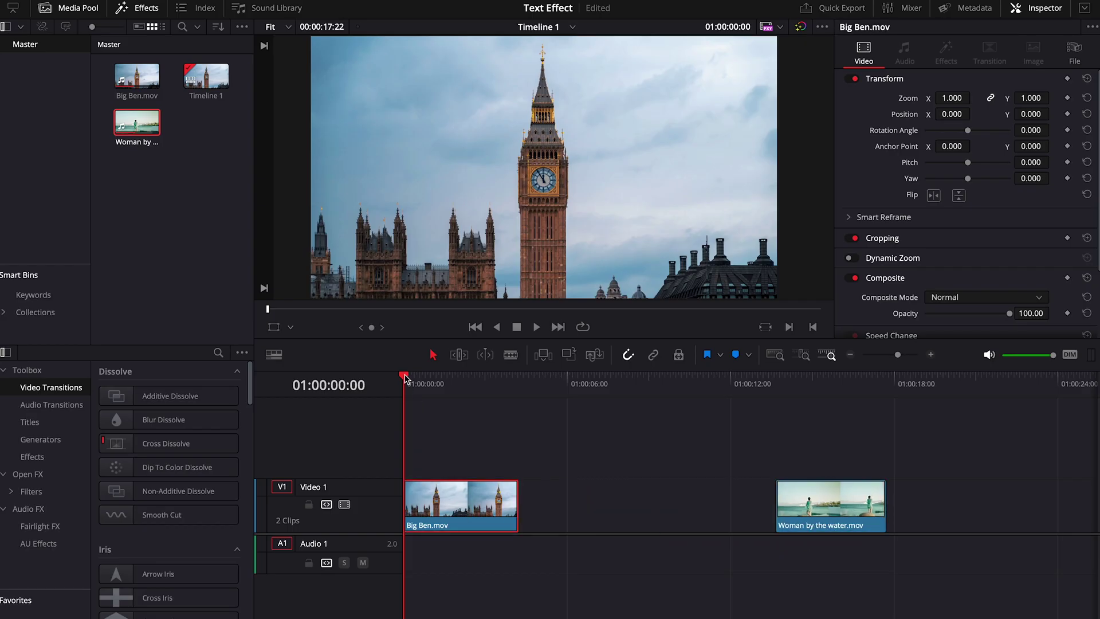
left_click_drag(405, 378, 532, 380)
key("ctrl+v")
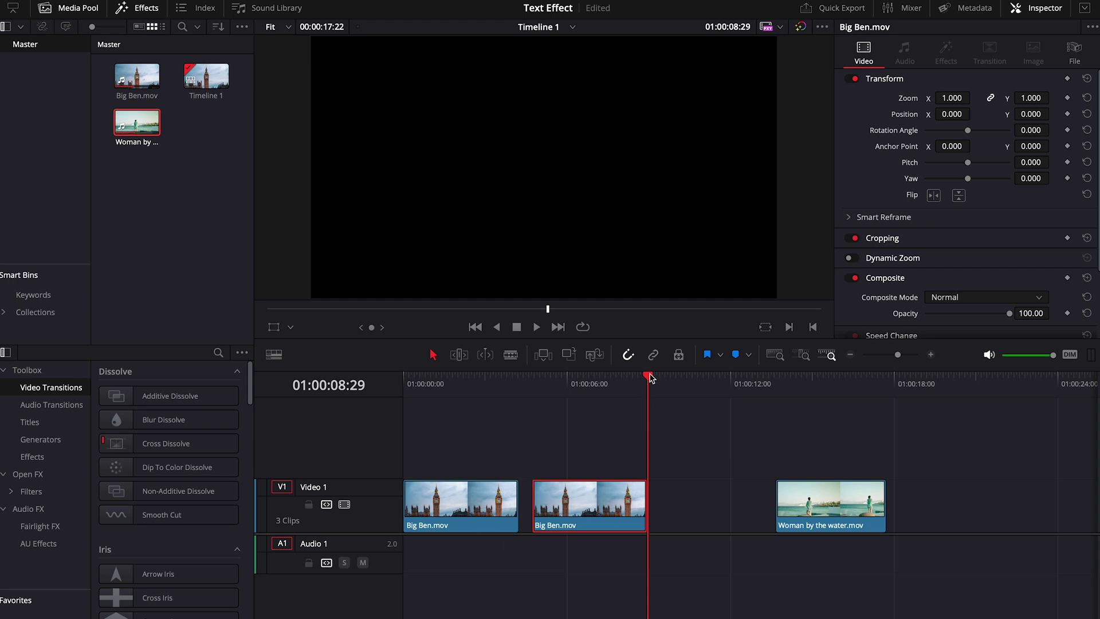
left_click_drag(650, 378, 433, 412)
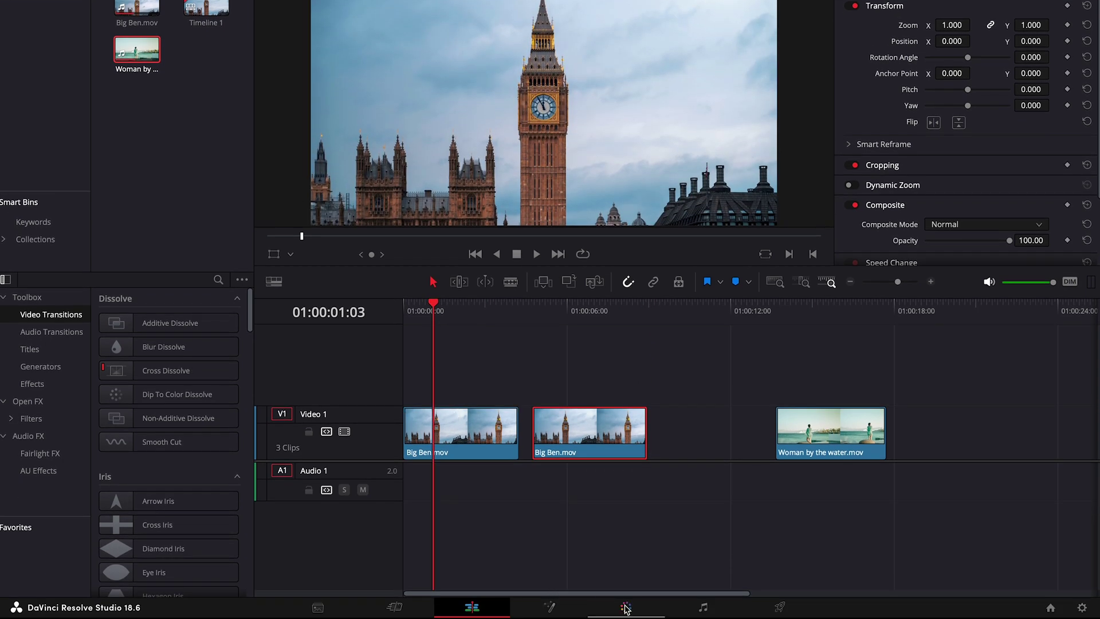
left_click(626, 607)
Draw an Object-mode Magic Mask stroke down the Big Ben clock tower.
left_click(477, 388)
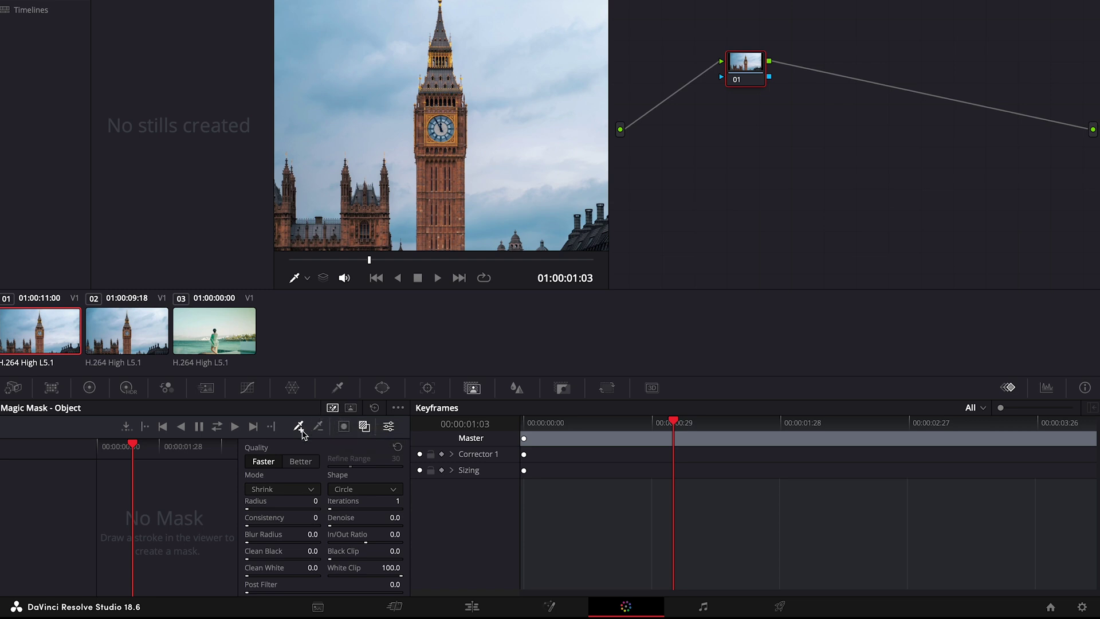
left_click(307, 278)
left_click(325, 318)
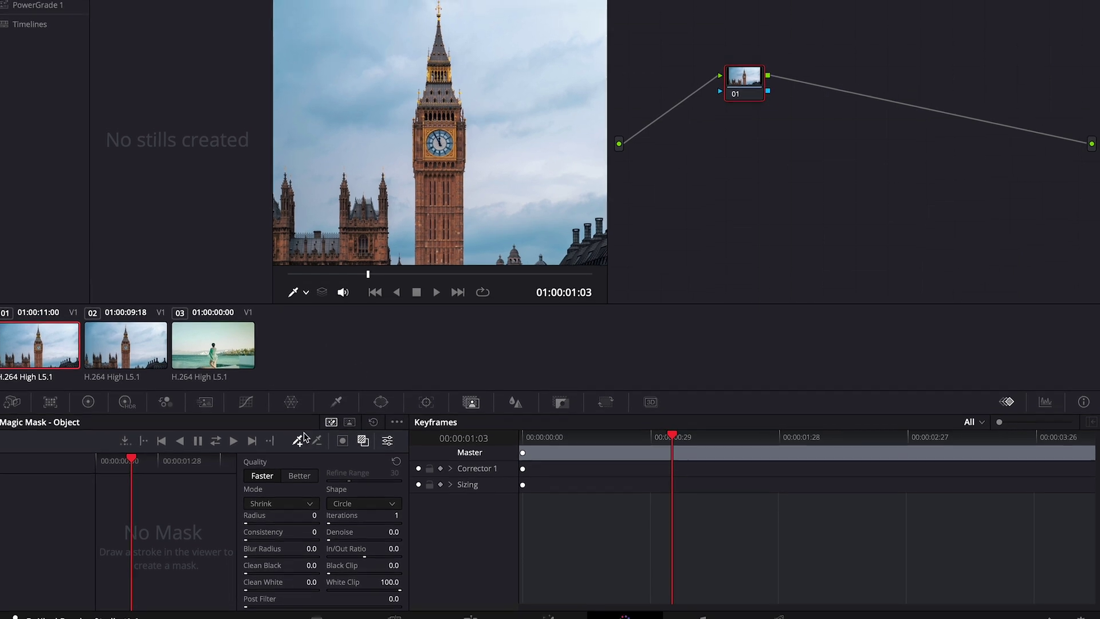
mouse_move(436, 75)
left_mouse_down()
mouse_move(426, 255)
mouse_move(437, 287)
mouse_move(453, 291)
mouse_move(447, 141)
left_mouse_up()
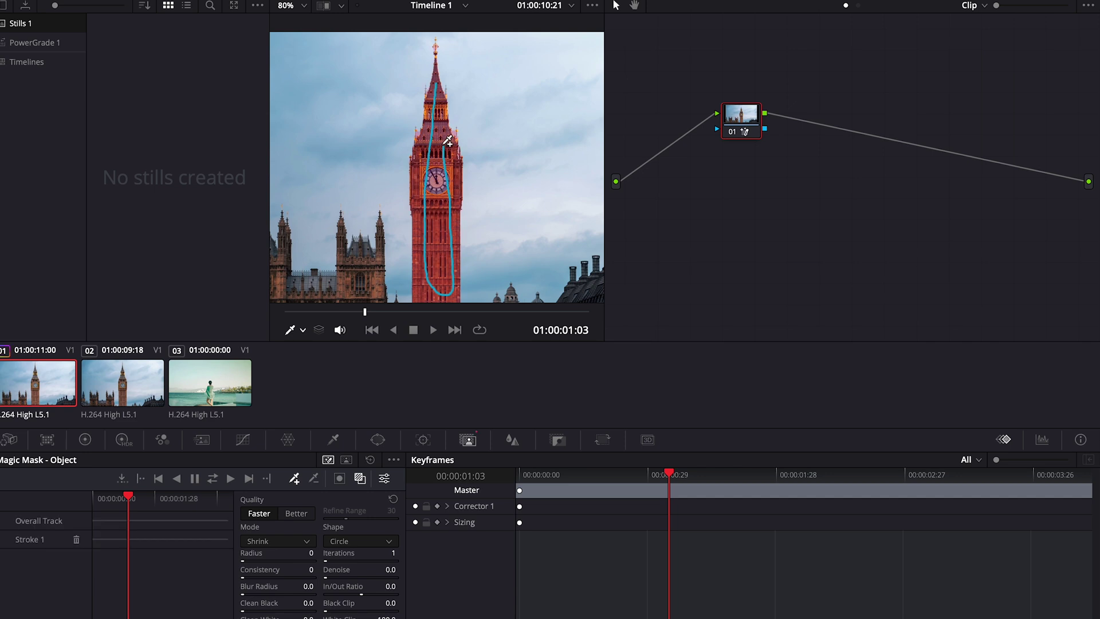
Set the Magic Mask quality to Better and track the tower mask through the shot.
left_click(360, 479)
left_click(360, 479)
left_click(294, 515)
left_click(271, 515)
left_click(293, 515)
left_click(214, 481)
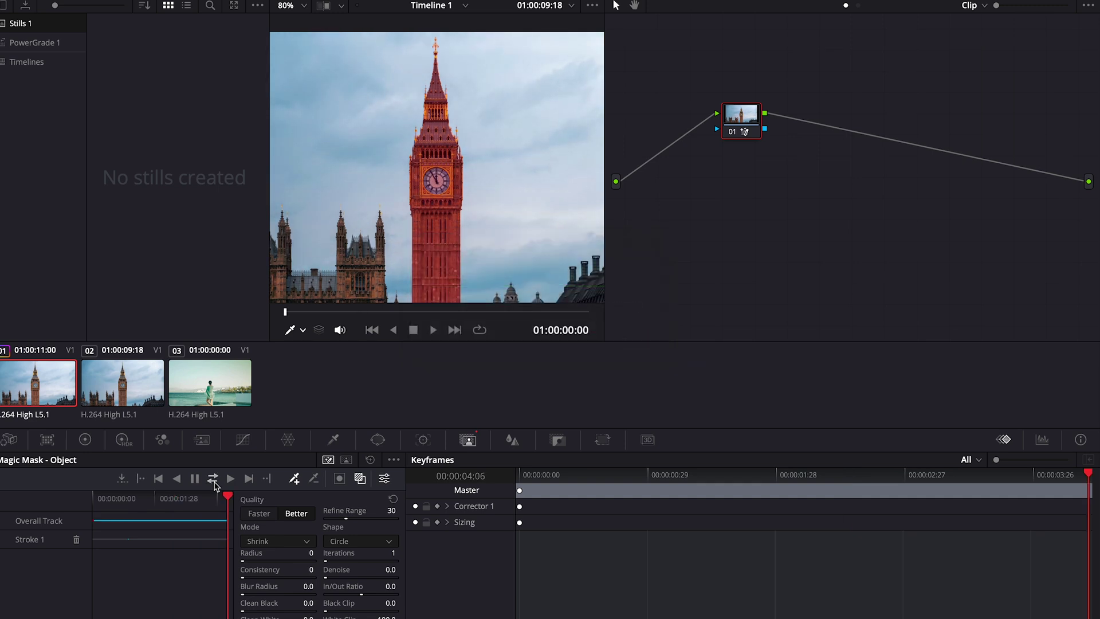
Add an alpha output to the node graph so only the tower shows on black.
right_click(780, 202)
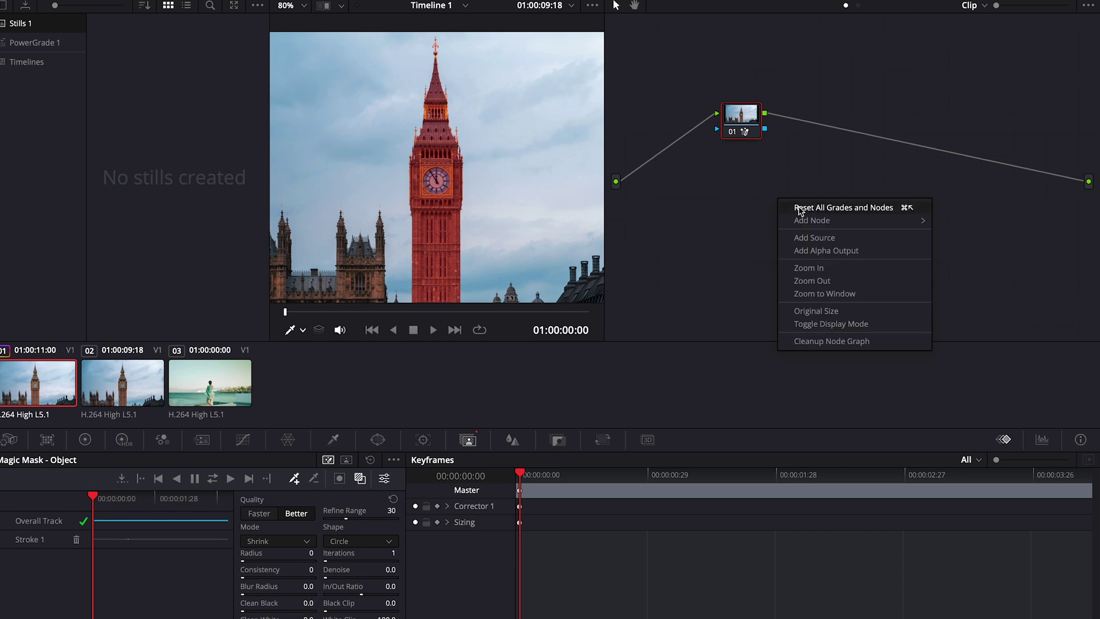
left_click(842, 250)
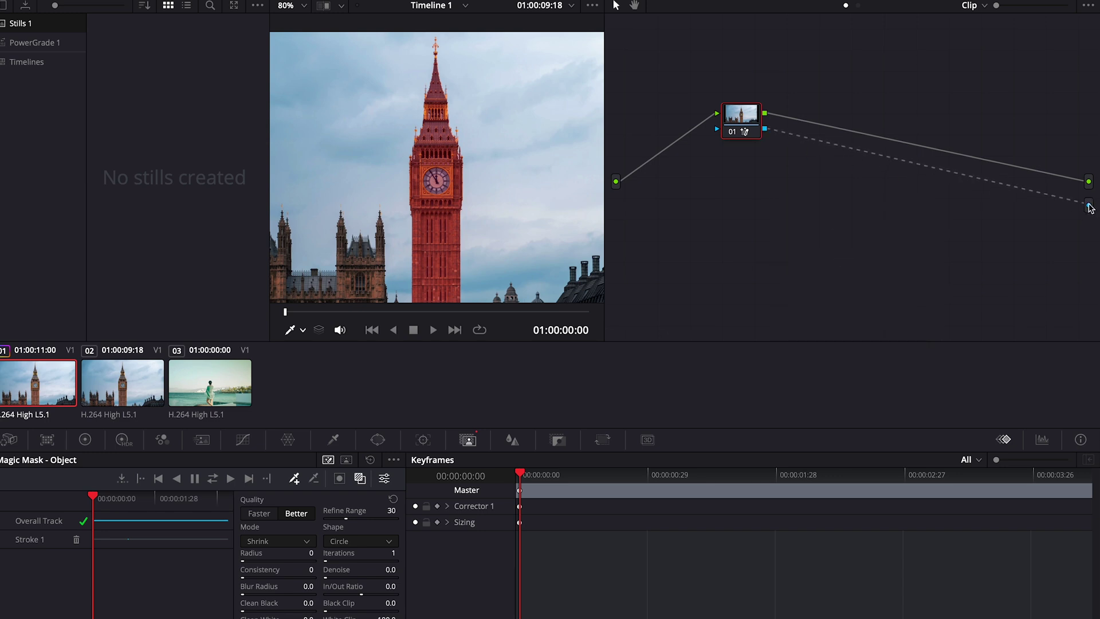
left_click(359, 479)
left_click(359, 479)
left_click(360, 478)
left_click(360, 479)
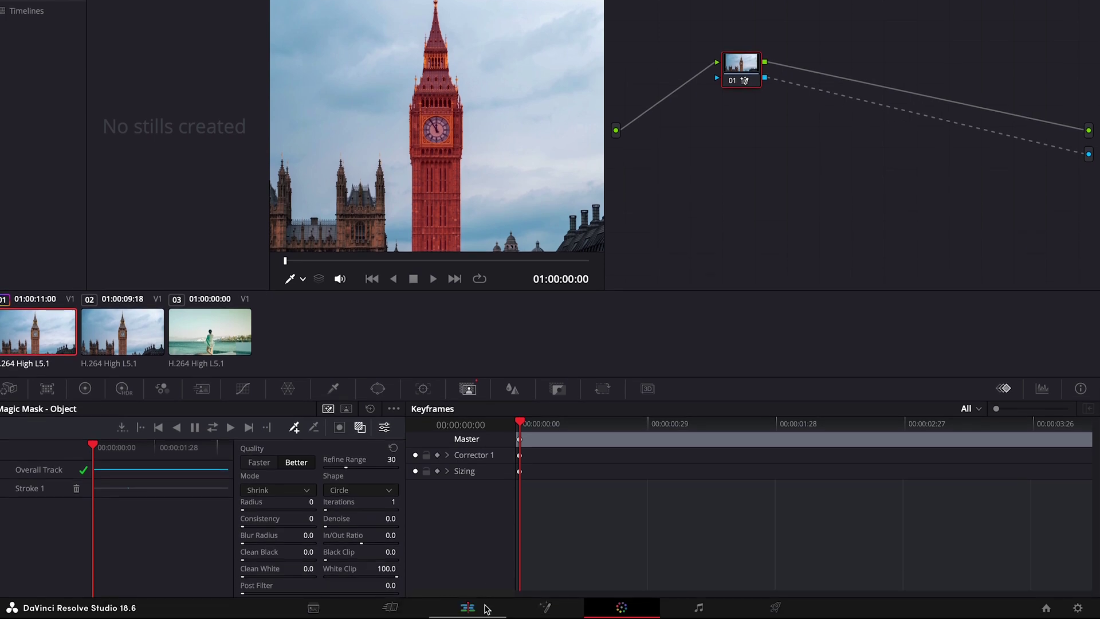
left_click(483, 606)
Add a Text title above the first Big Ben clip, trimmed to its length, reading 'BIG BEN'.
left_click(458, 442)
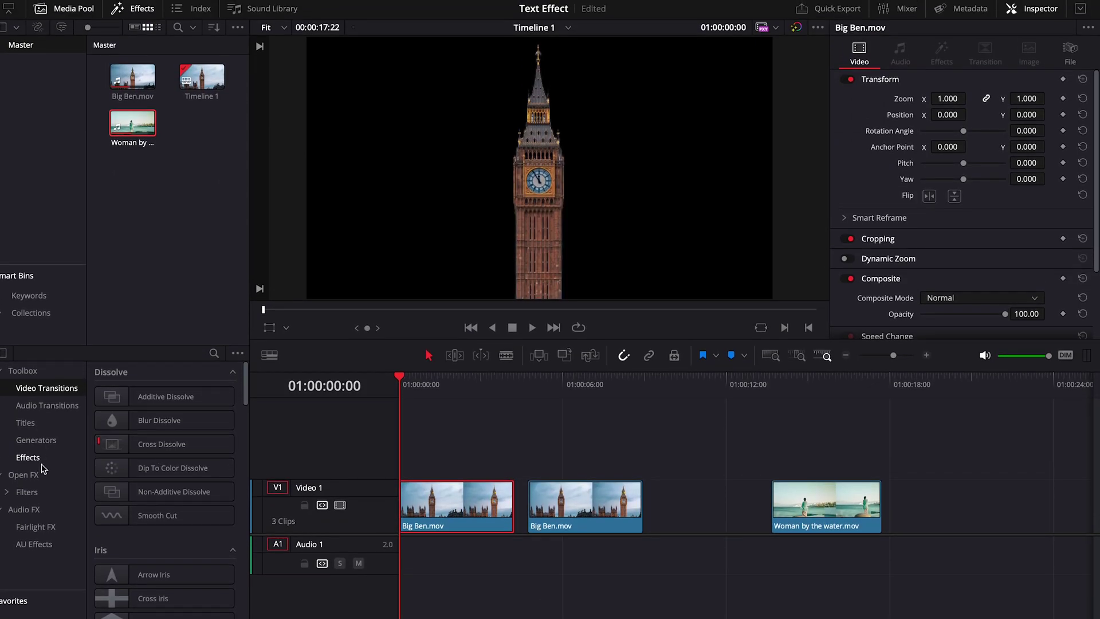
left_click(26, 423)
left_click_drag(145, 492, 459, 452)
left_click_drag(536, 456, 506, 456)
left_click(896, 135)
key("ctrl+a")
type("BIG BEN")
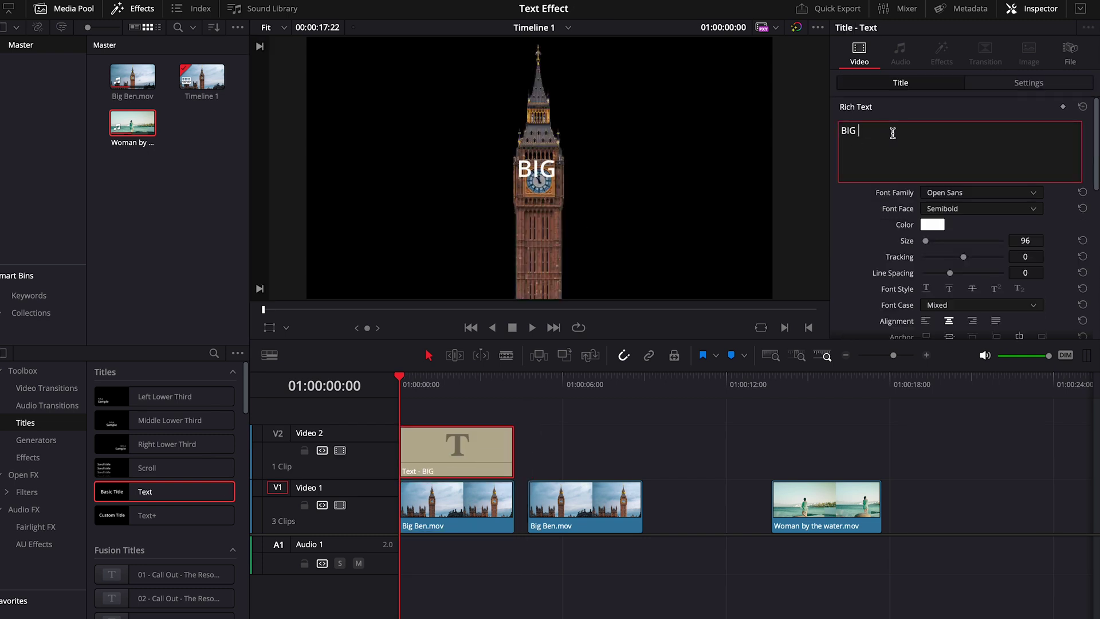
Move the masked tower clip above the title and the other Big Ben copy to the timeline start.
left_click(469, 509)
left_click_drag(442, 516, 446, 420)
left_click_drag(586, 497, 458, 499)
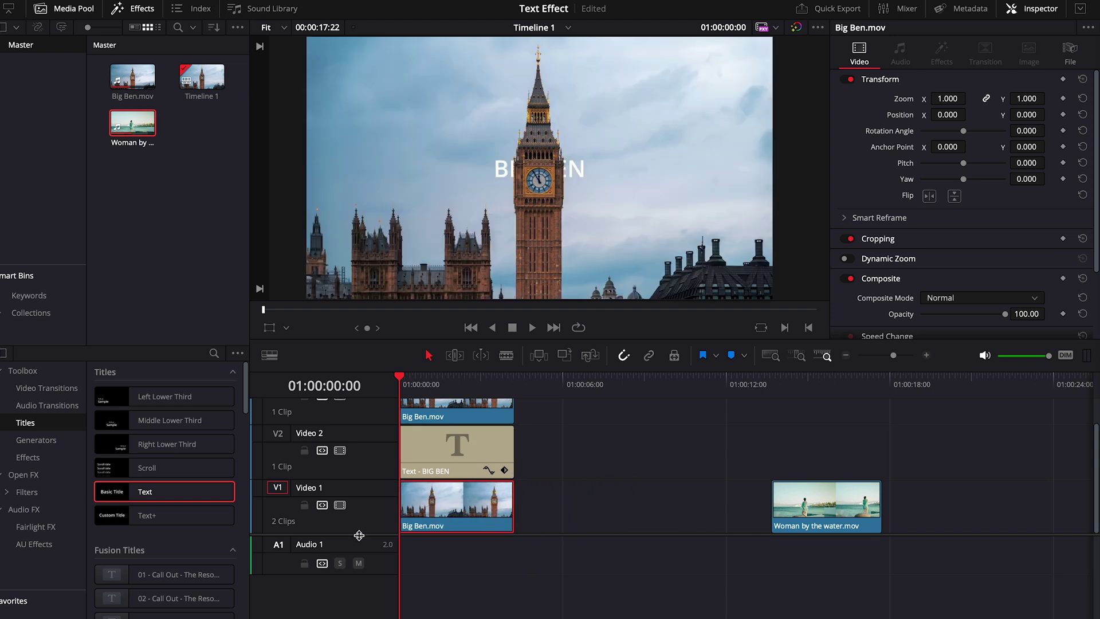
left_click_drag(359, 535, 358, 585)
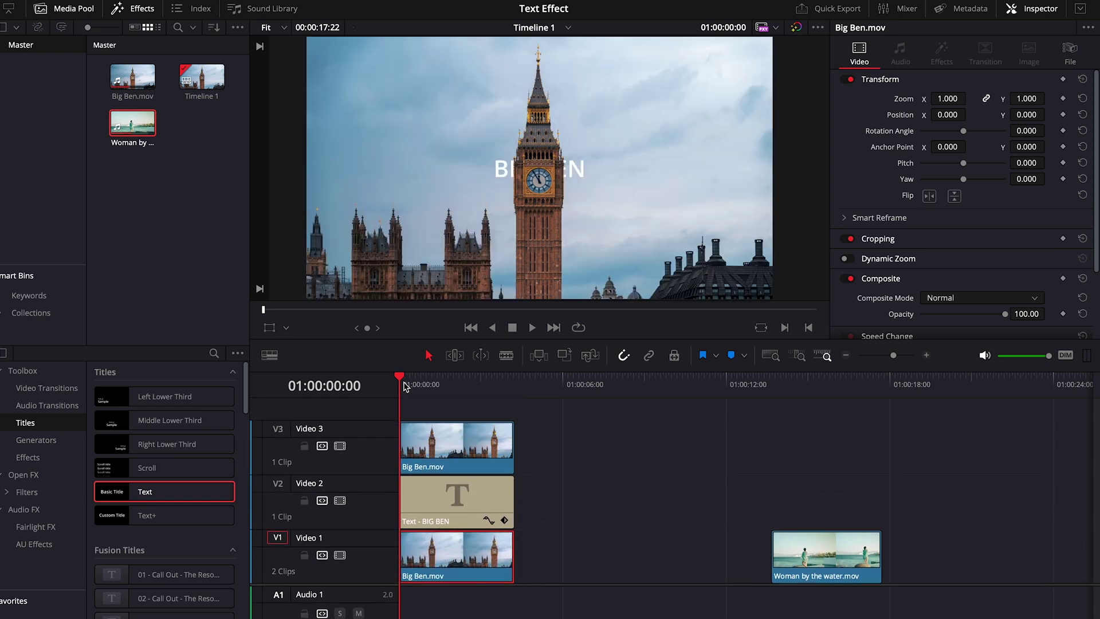
left_click(452, 495)
Make BIG BEN yellow Impact at size 567 and close the gap before Woman by the water.
left_click(948, 195)
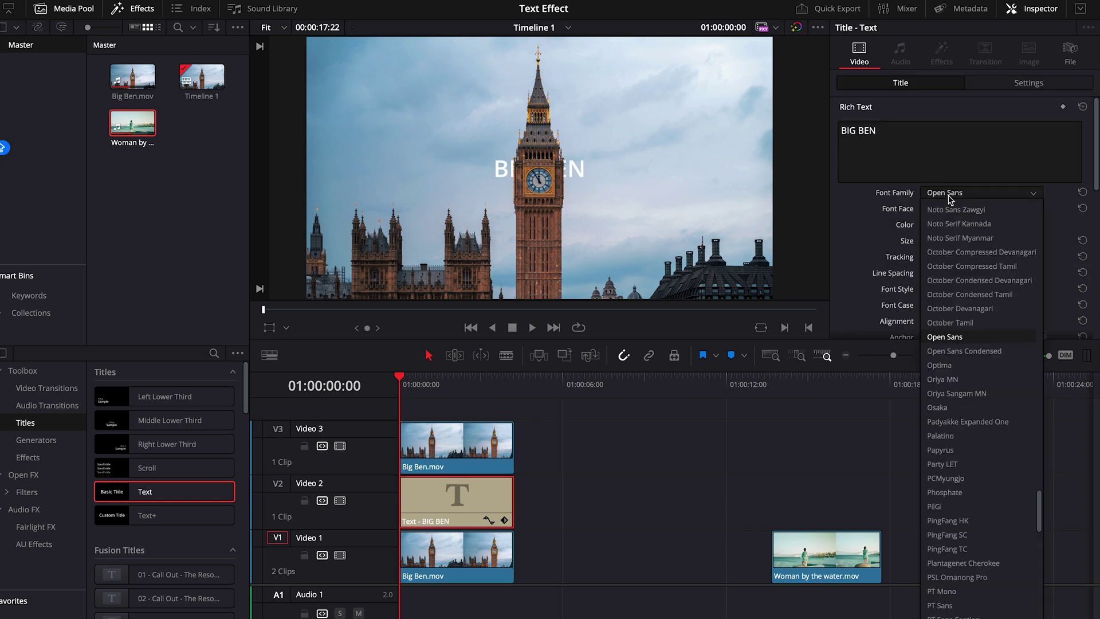
type("Impact")
key("Return")
left_click_drag(927, 240, 934, 240)
left_click(932, 224)
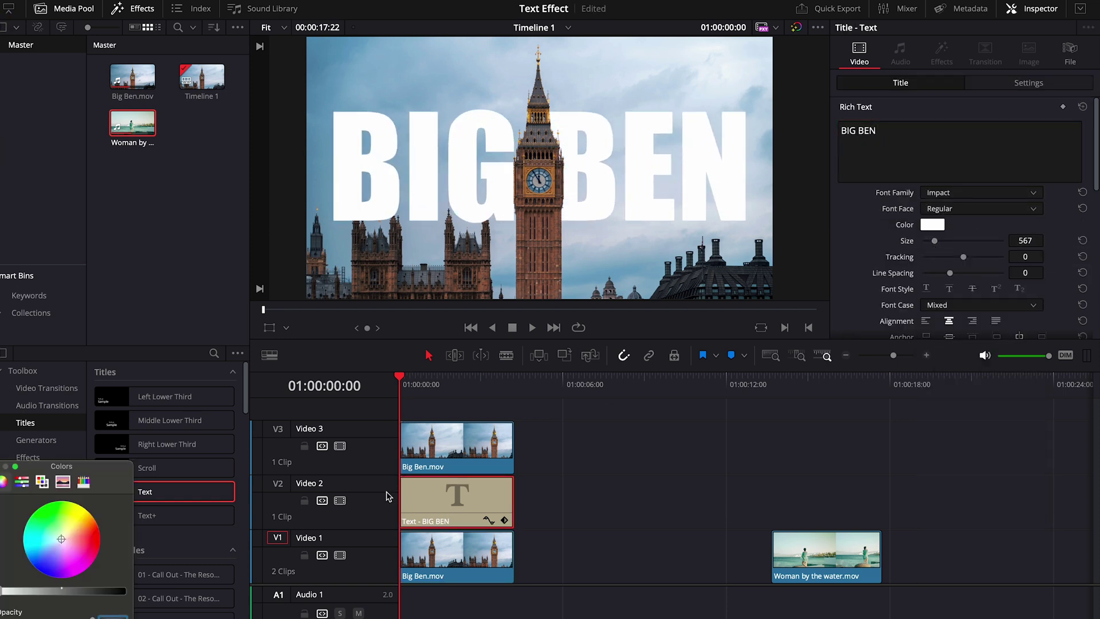
left_click(82, 517)
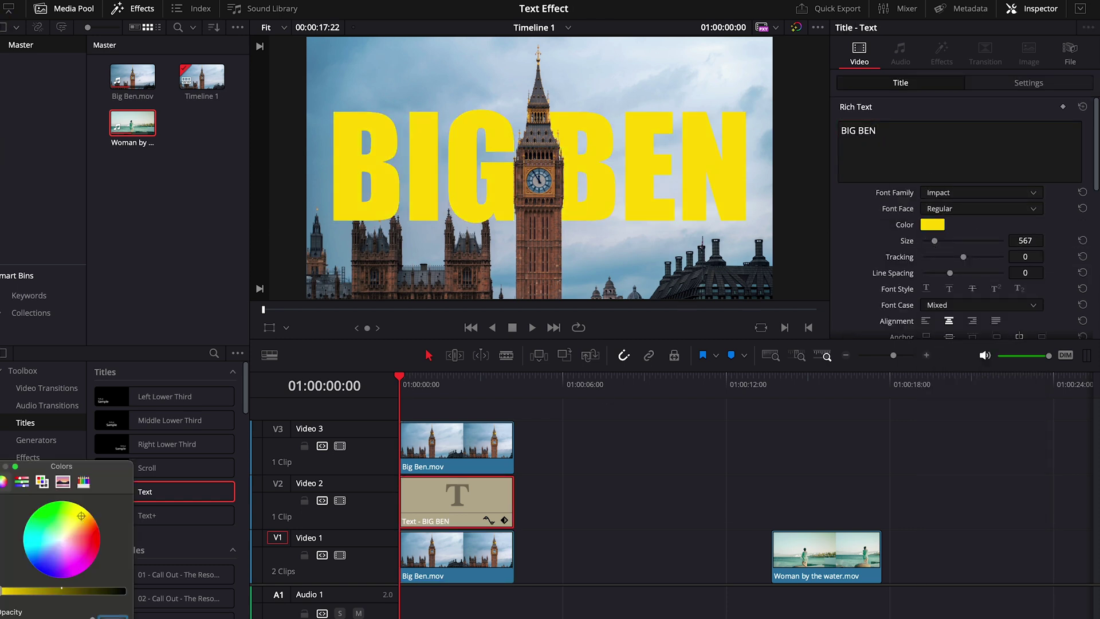
scroll(926, 292, "down", 10)
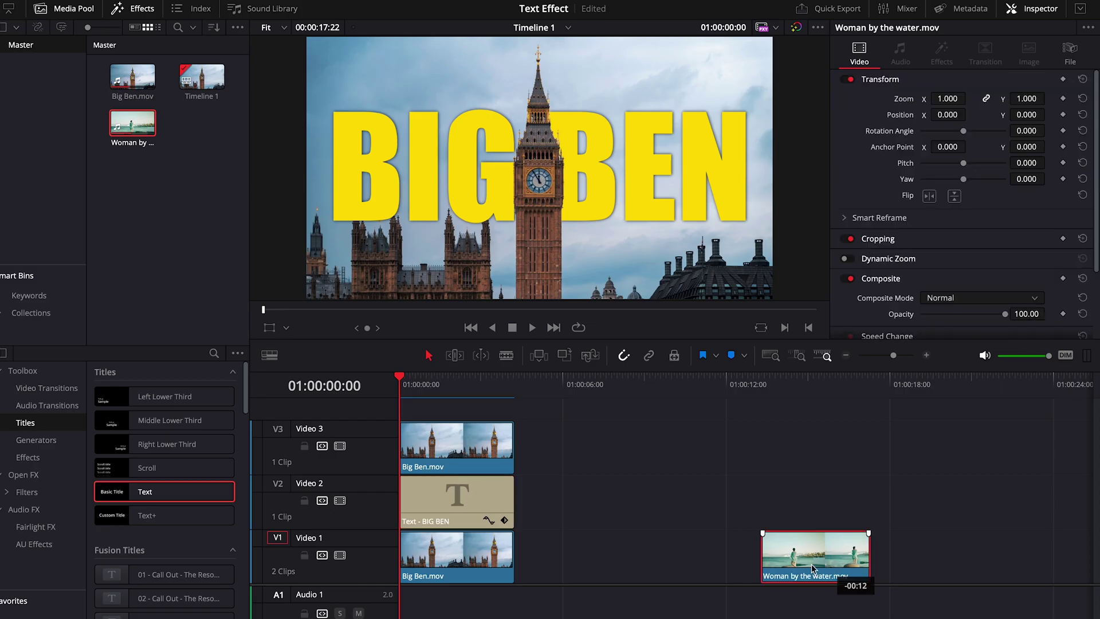
left_click_drag(804, 560, 592, 560)
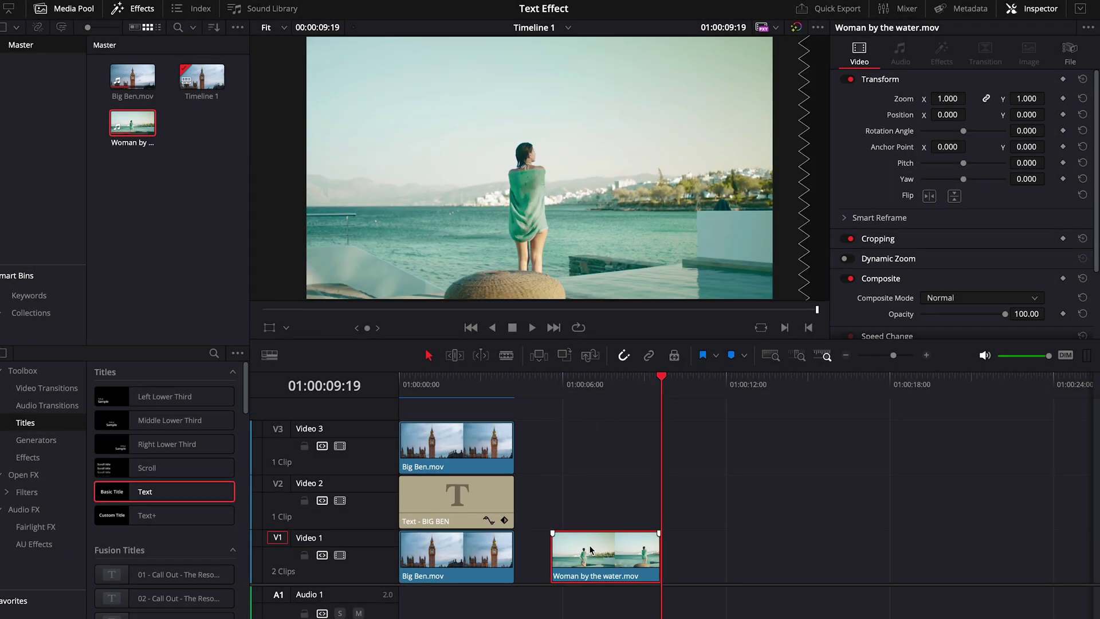
Paste a second copy of Woman by the water right after the original on Video 1.
key("ctrl+v")
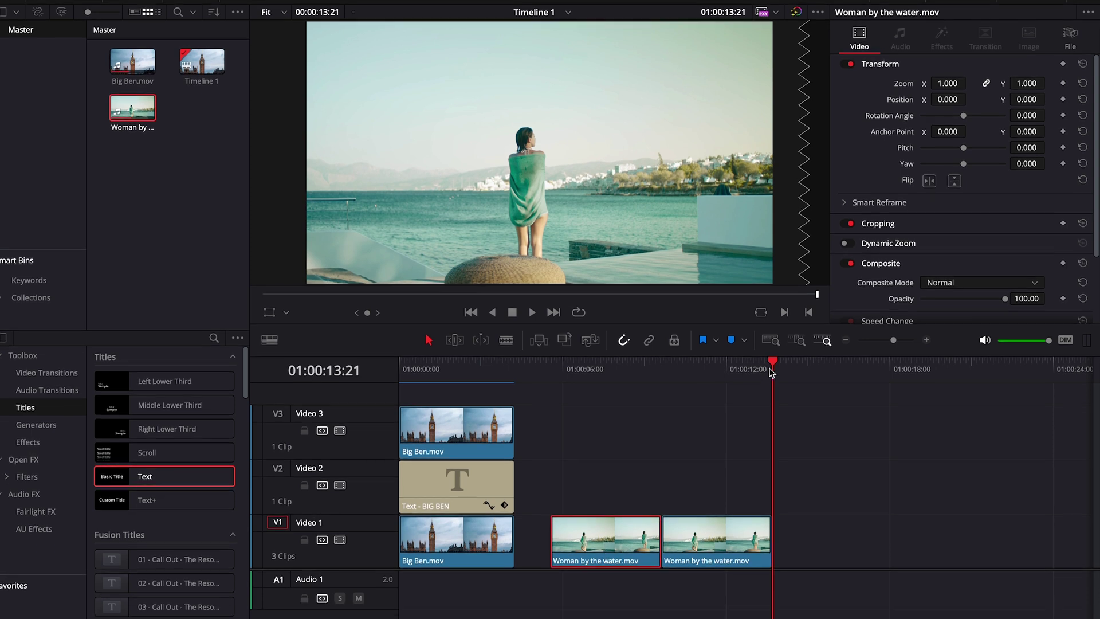
left_click(645, 607)
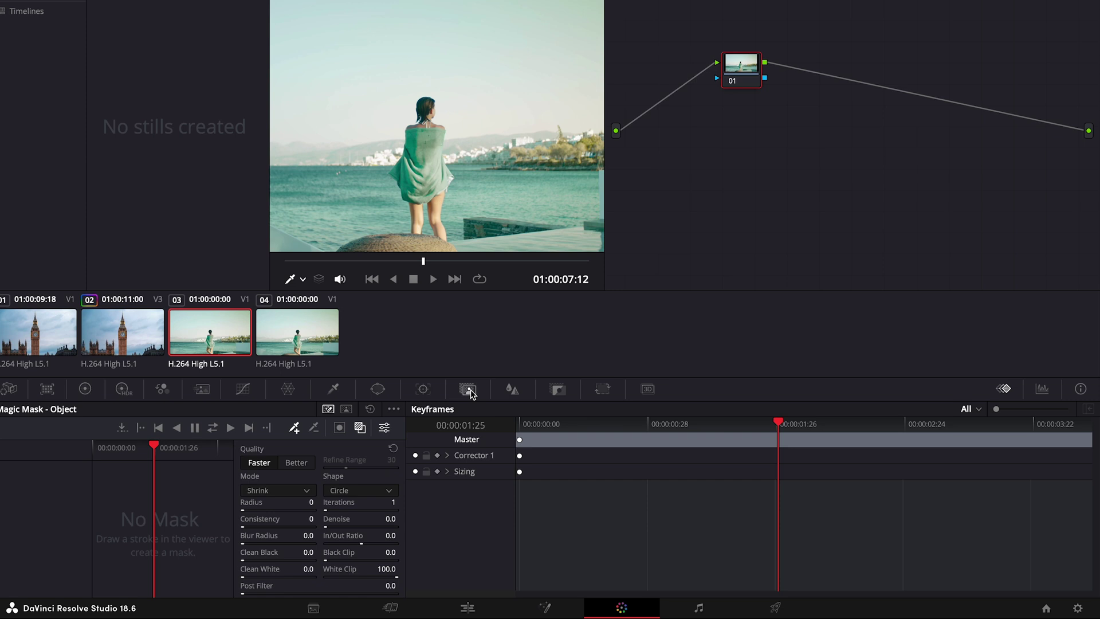
Switch the Magic Mask to Person mode and paint a stroke down the woman.
left_click(346, 409)
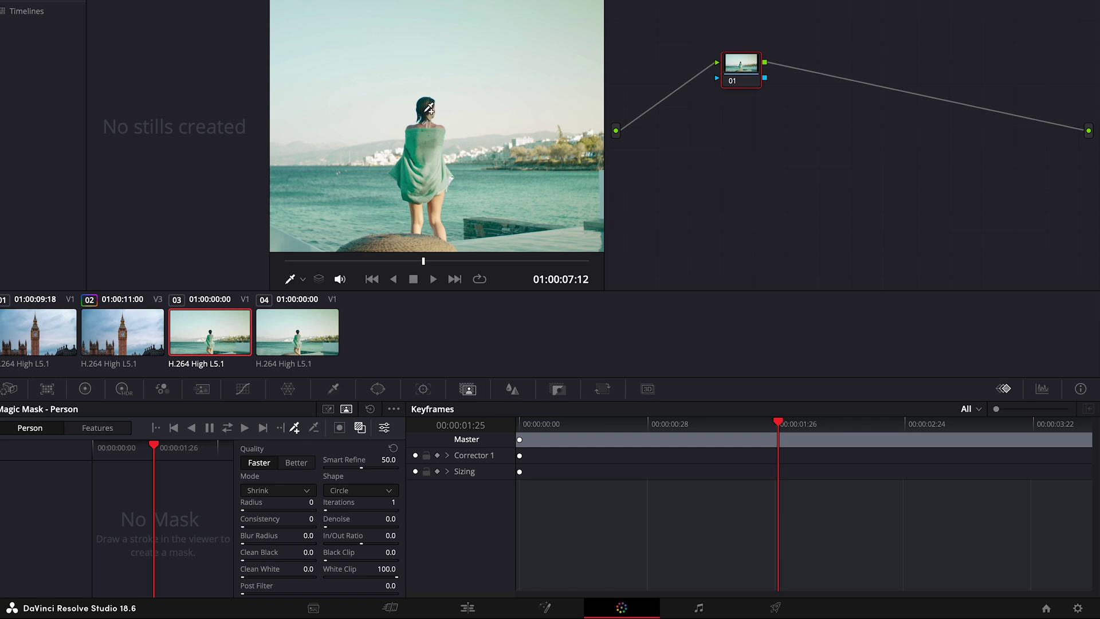
mouse_move(427, 100)
left_mouse_down()
mouse_move(414, 199)
mouse_move(433, 156)
mouse_move(438, 211)
left_mouse_up()
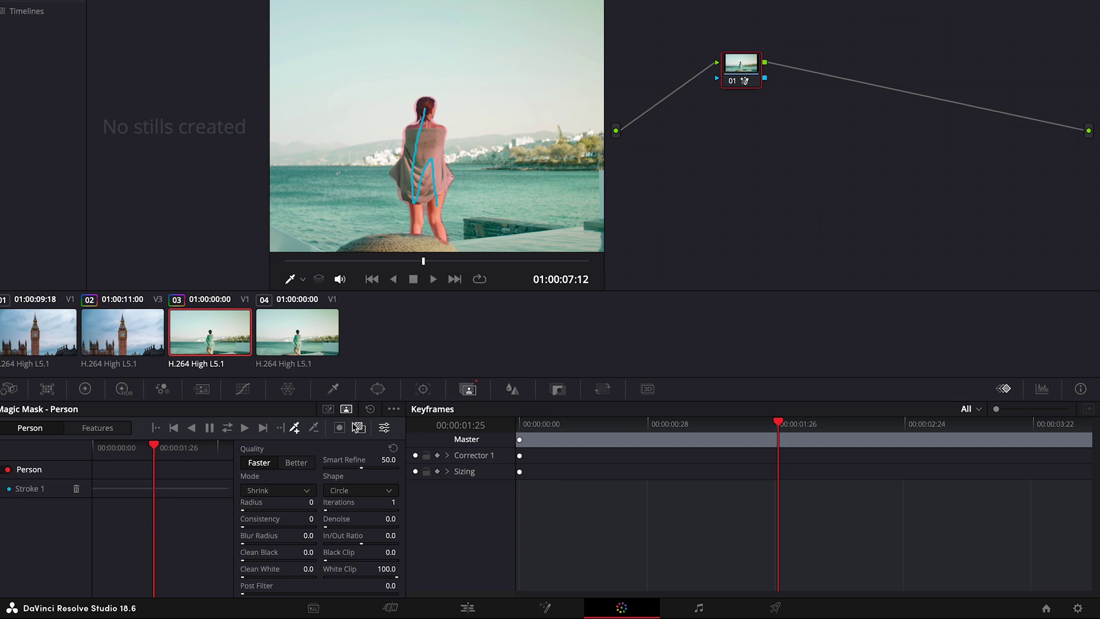
Set the person mask quality to Better and track it through the clip.
left_click(360, 427)
left_click(360, 427)
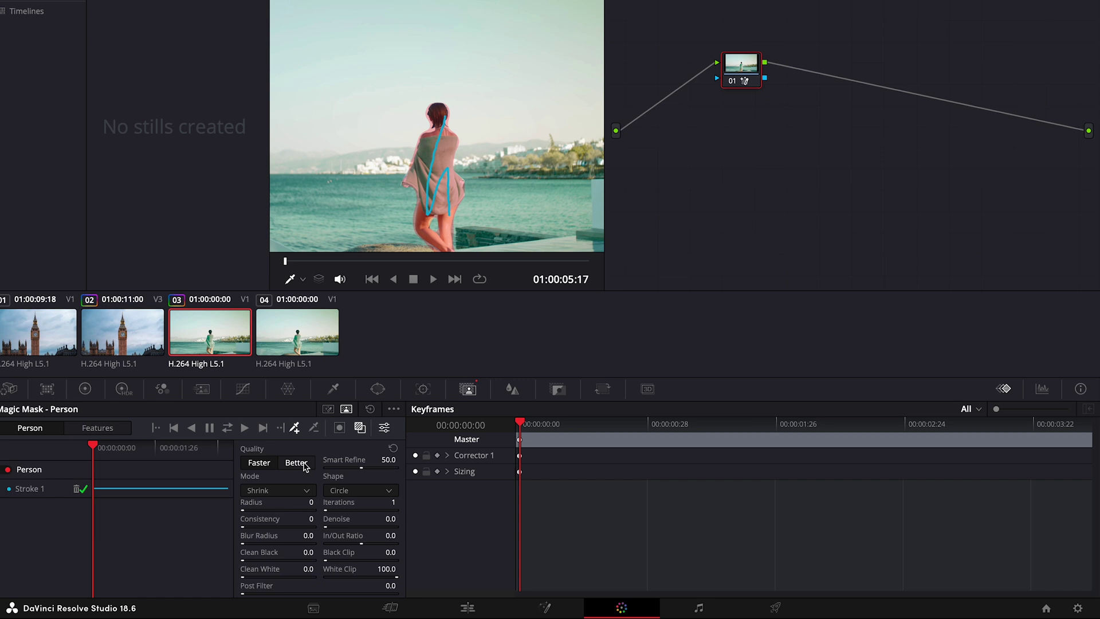
left_click(297, 463)
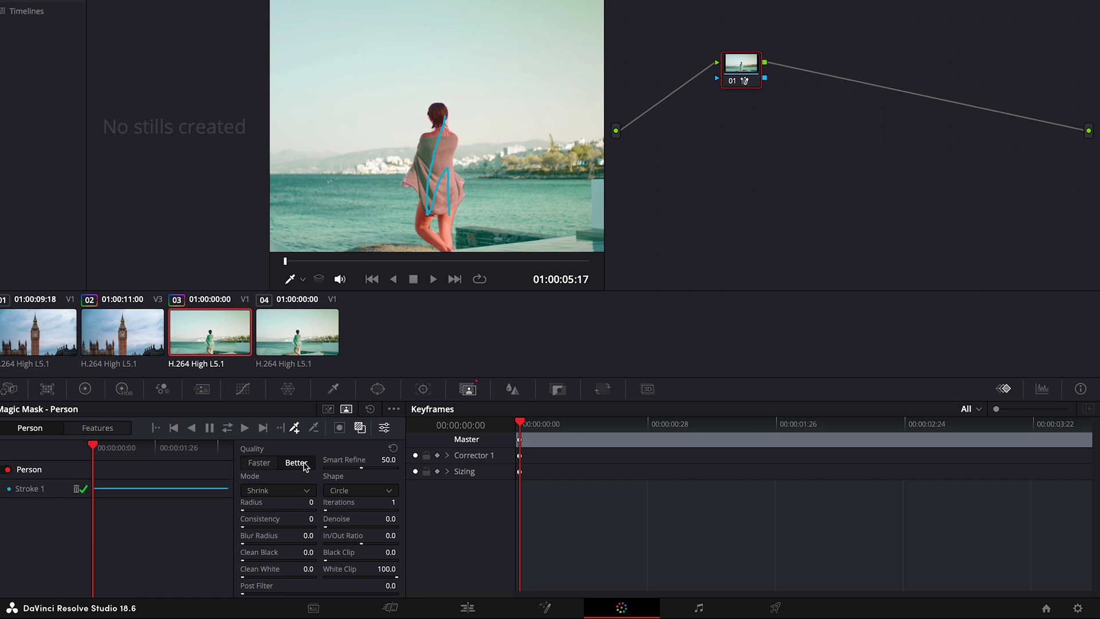
left_click(227, 436)
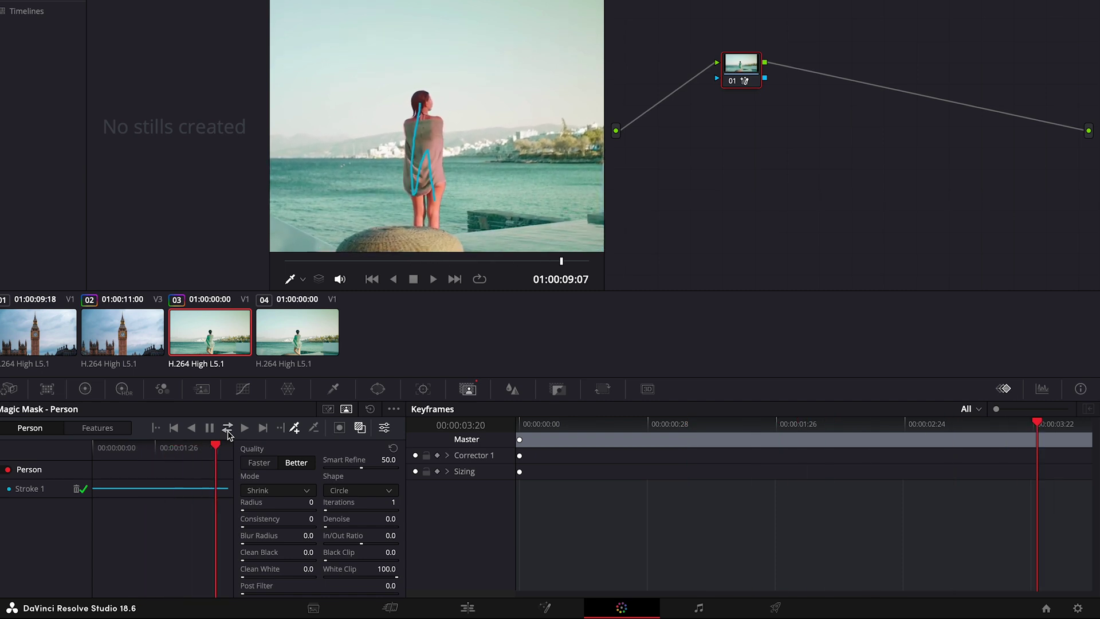
Add an alpha output in the node graph so the woman appears cut out on black.
right_click(805, 125)
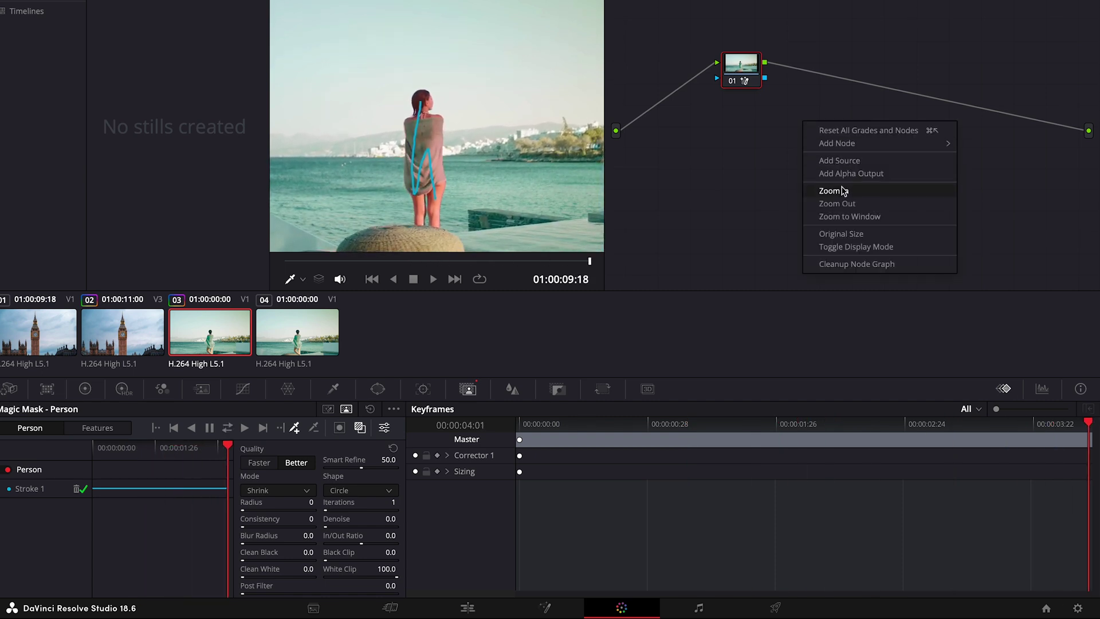
left_click(856, 179)
right_click(820, 139)
left_click(855, 191)
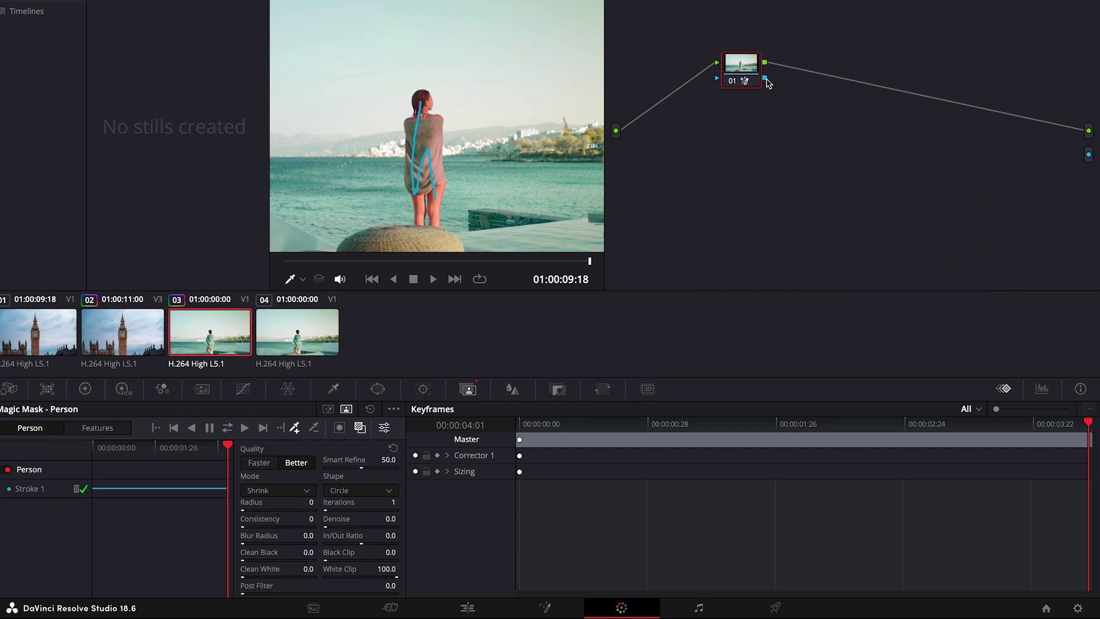
left_click(360, 427)
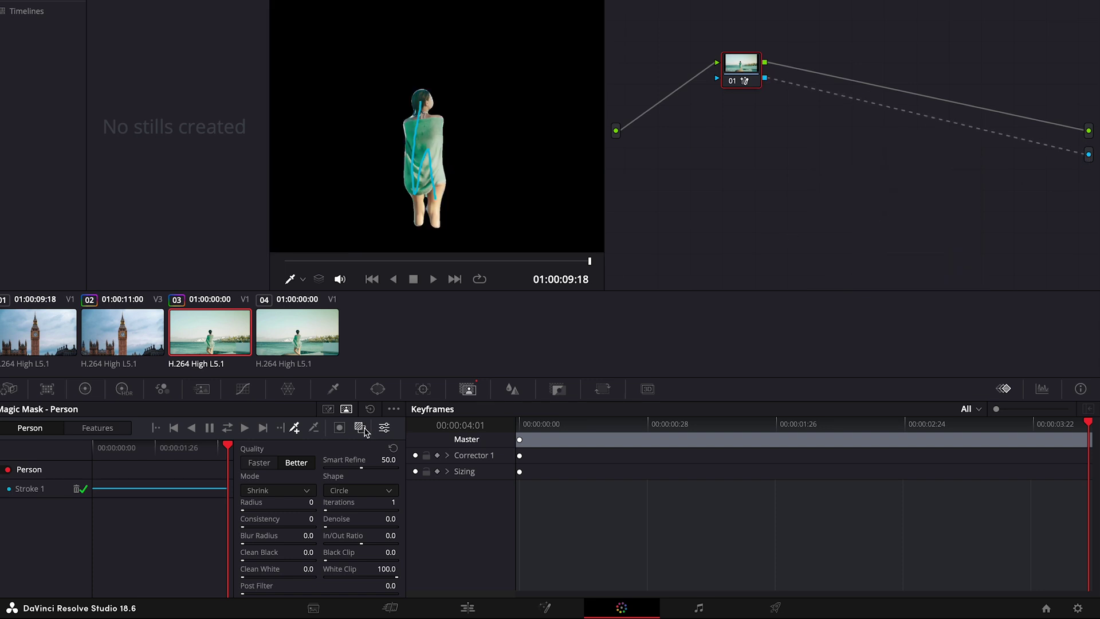
left_click(359, 427)
left_click(360, 427)
left_click(359, 427)
left_click(493, 603)
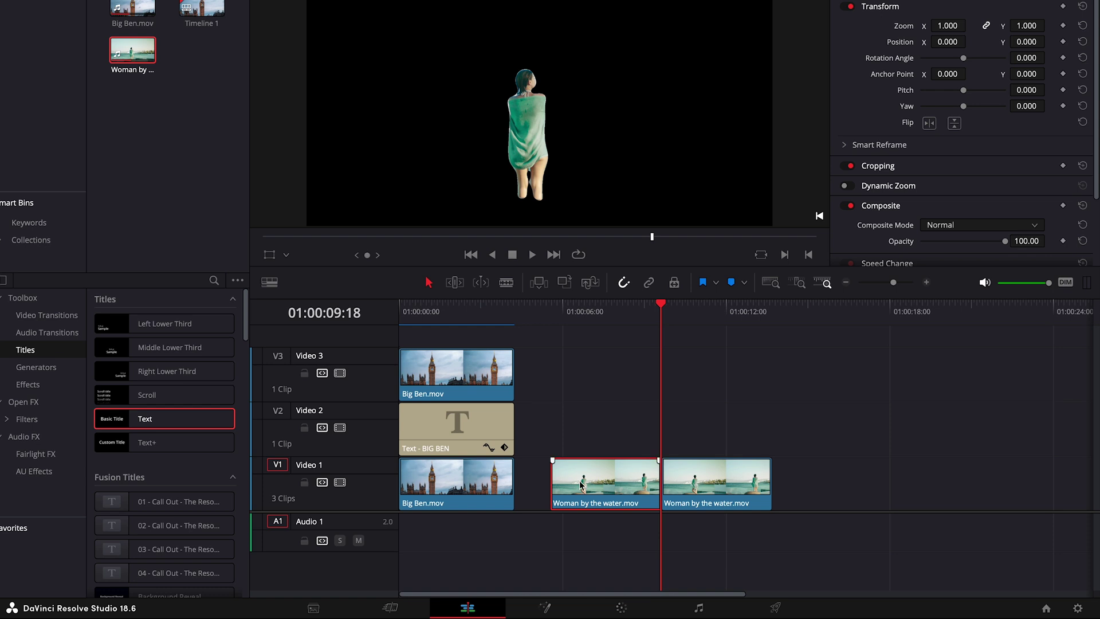
Stack the masked woman on Video 3 over her copy on Video 1, with a matching Text title on Video 2.
left_click_drag(586, 487, 580, 368)
left_click_drag(687, 481, 574, 483)
key("j")
key("j")
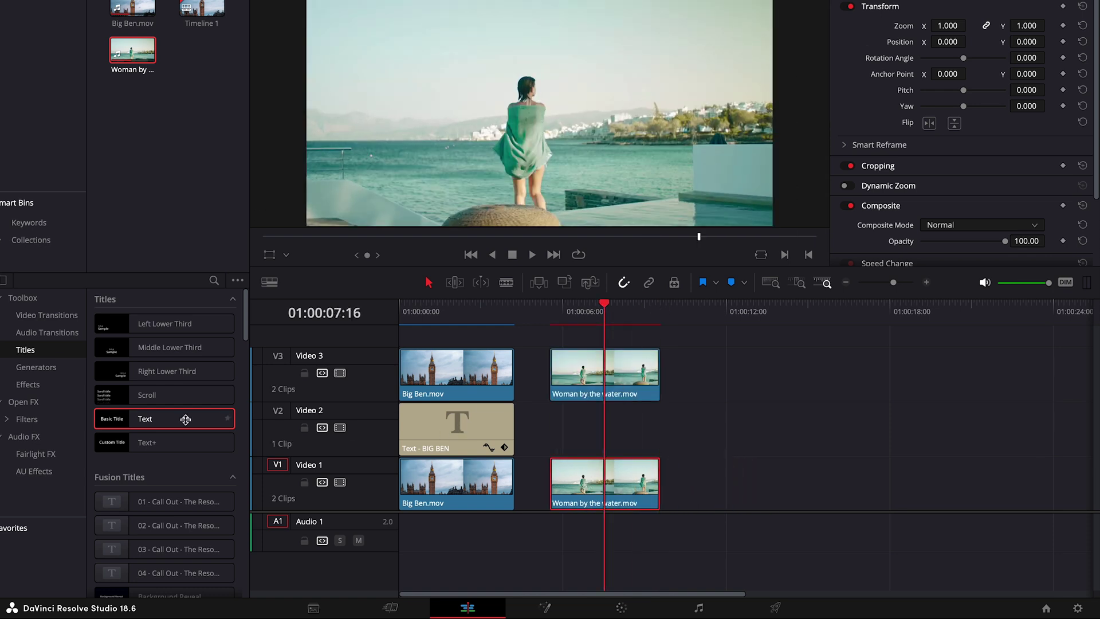
left_click_drag(191, 419, 552, 435)
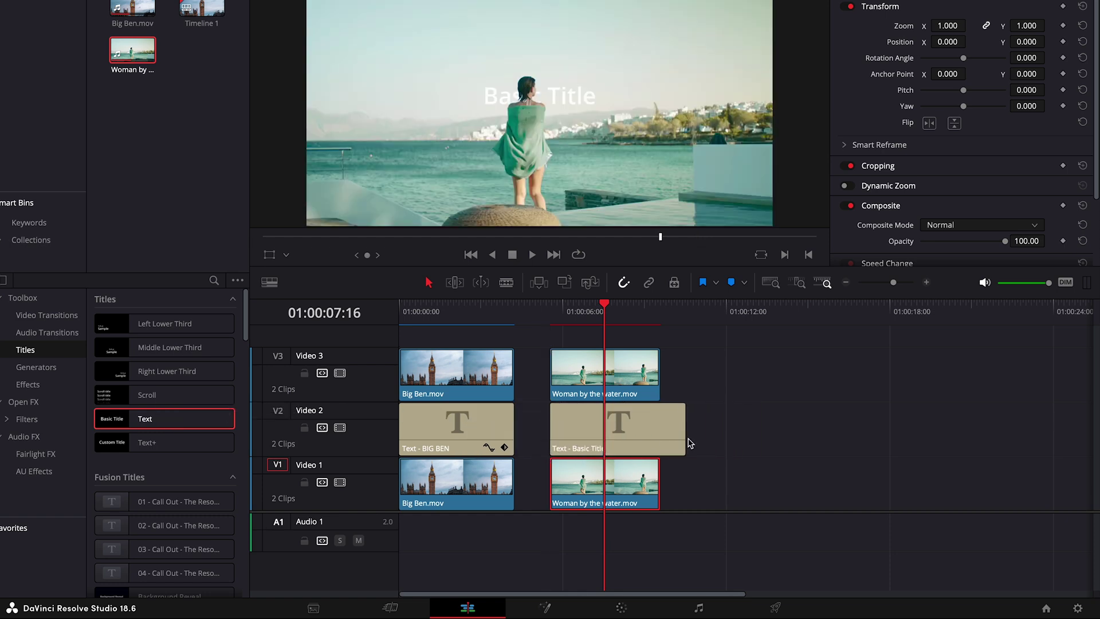
left_click_drag(684, 440, 660, 438)
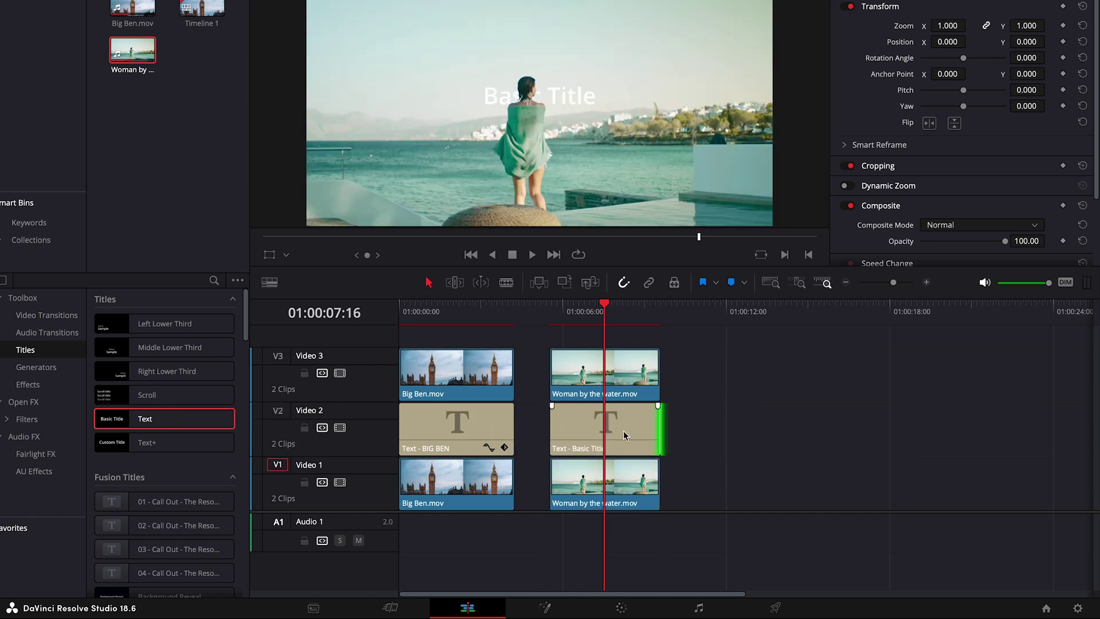
Make the title read 'WATERFRONT' in yellow Impact at size 334, shown behind the woman.
left_click(625, 435)
triple_click(870, 57)
type("WATERFRONT")
left_click(981, 119)
left_click(968, 286)
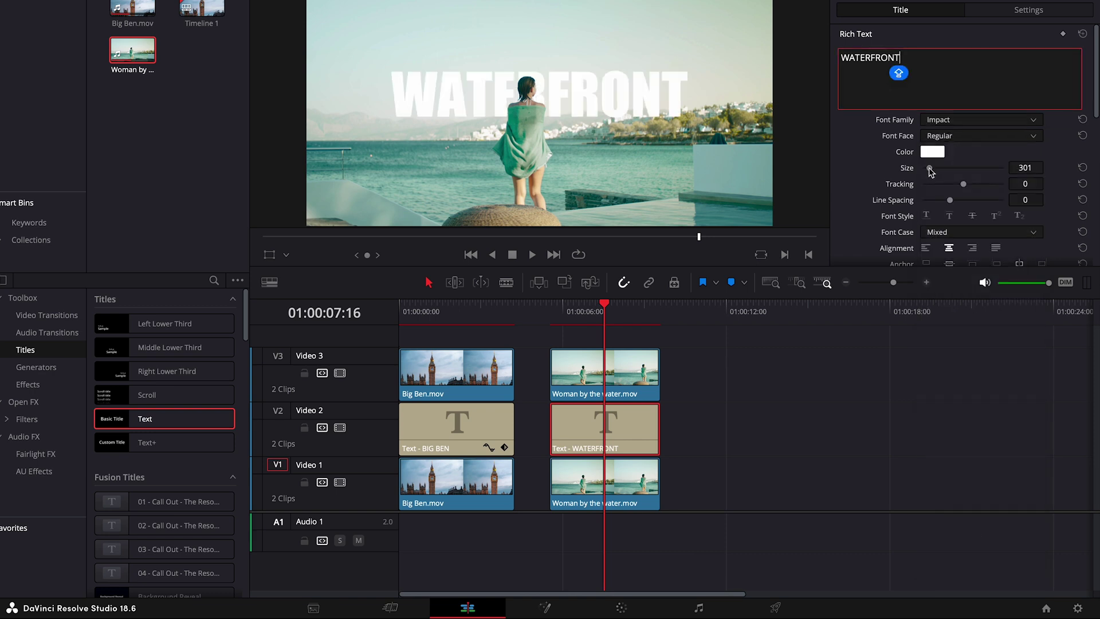
left_click_drag(922, 168, 929, 172)
left_click(932, 151)
left_click(77, 444)
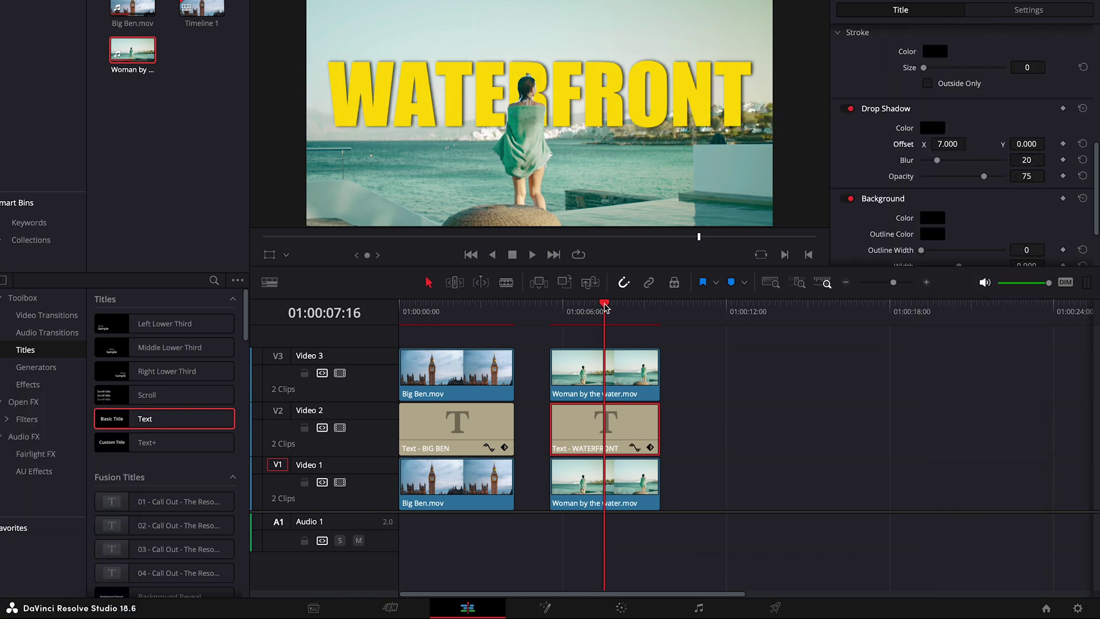
left_click_drag(604, 307, 551, 308)
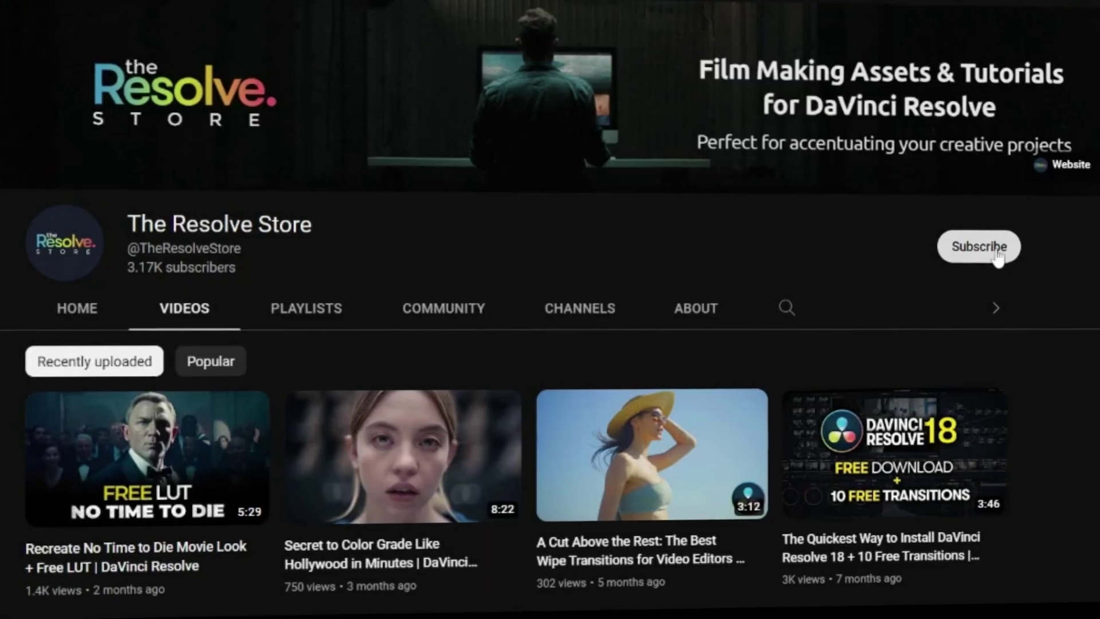
Subscribe to The Resolve Store channel from its YouTube Videos page.
left_click(993, 252)
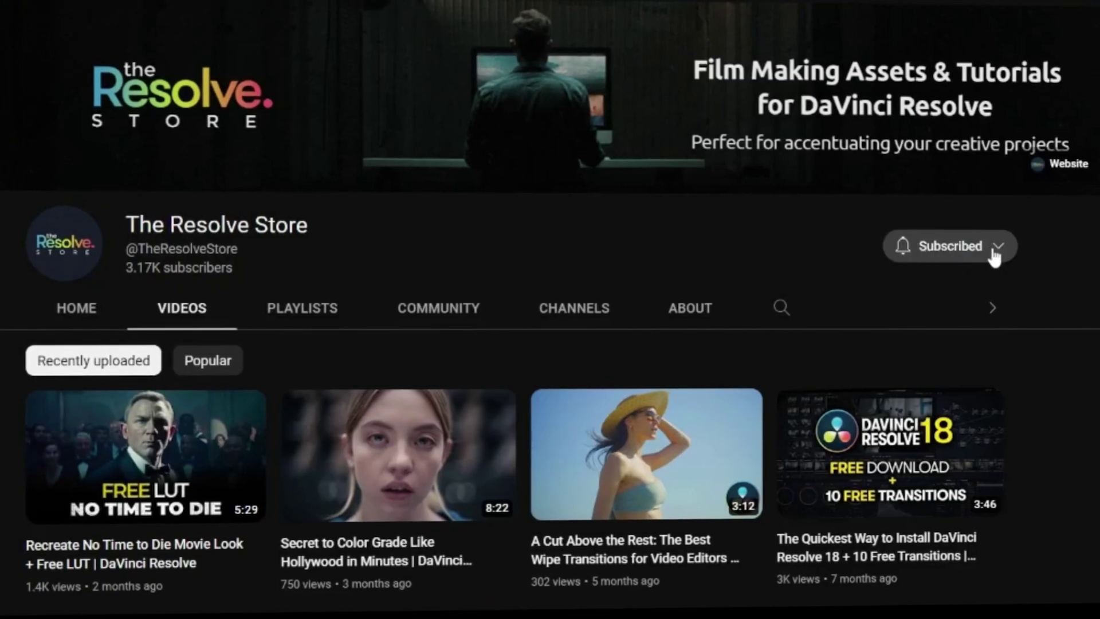